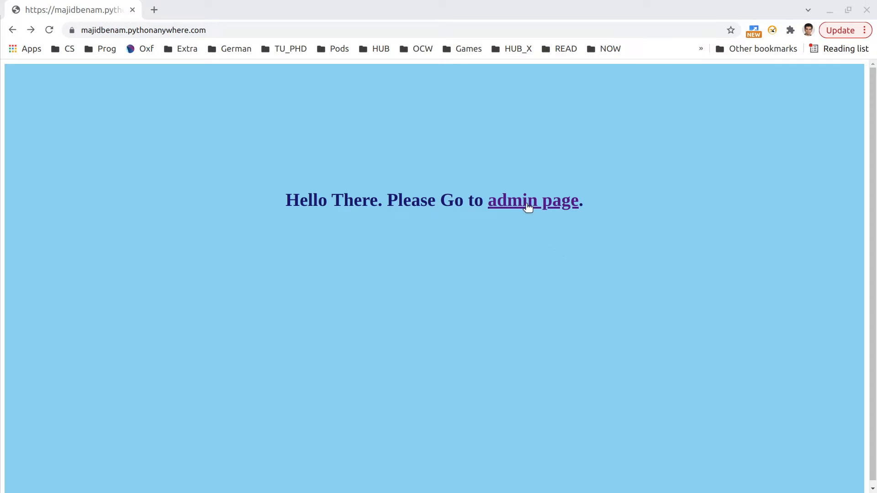
Go to the admin page and open the References list, with the navigation sidebar collapsed.
{"action": "left_click", "coordinate": [528, 206]}
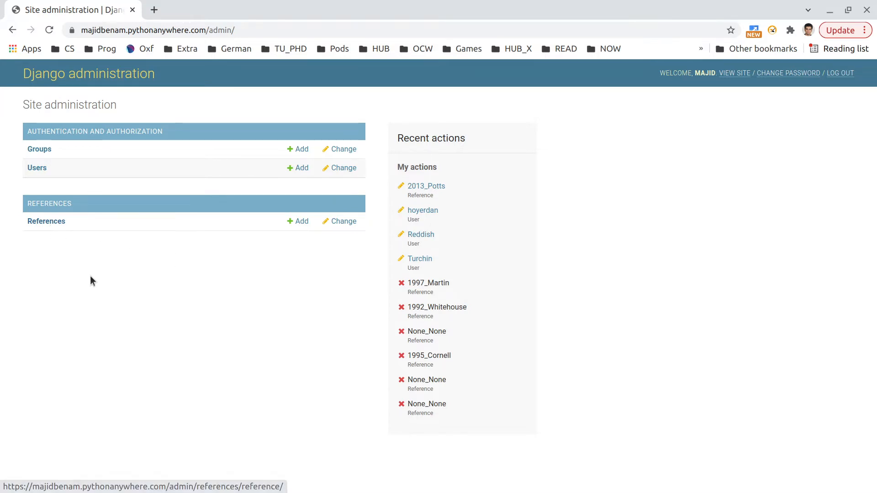
{"action": "left_click", "coordinate": [38, 224]}
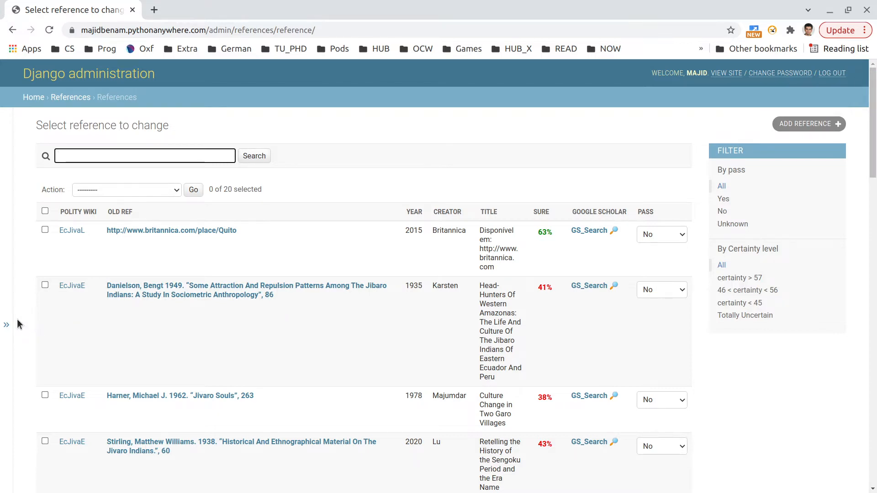
{"action": "left_click", "coordinate": [7, 325]}
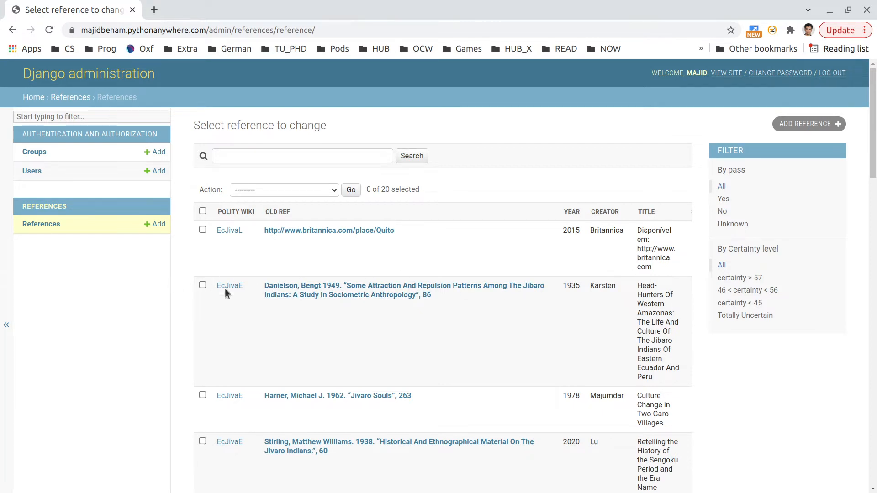
{"action": "left_click", "coordinate": [6, 324]}
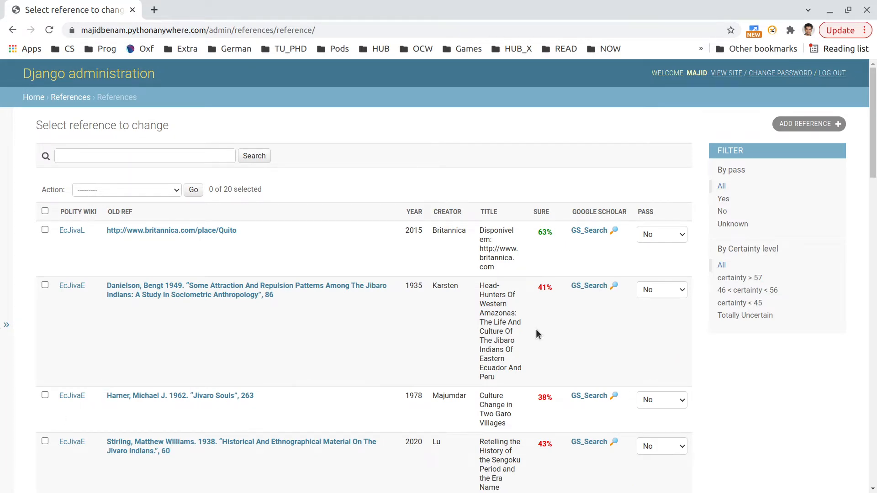
Reduce the page zoom by one level so the references table fits up to its New Zotero column.
{"action": "key", "text": "ctrl+plus"}
{"action": "key", "text": "ctrl+minus"}
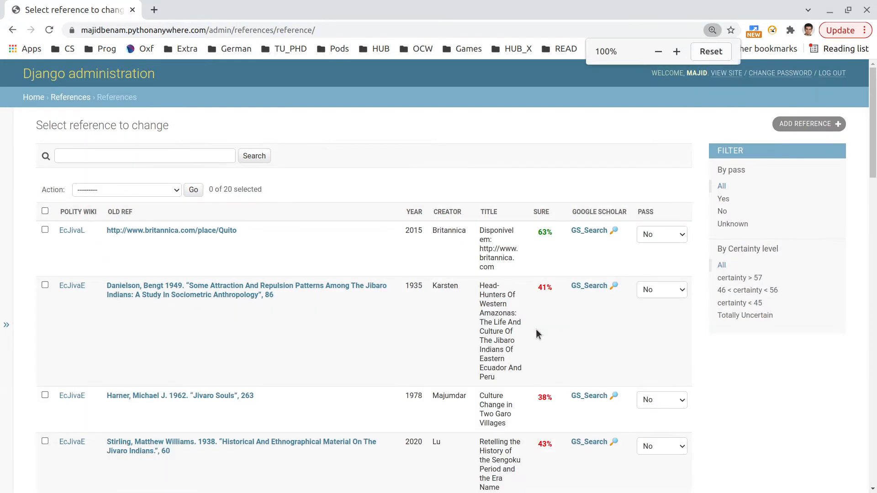
{"action": "key", "text": "ctrl+minus"}
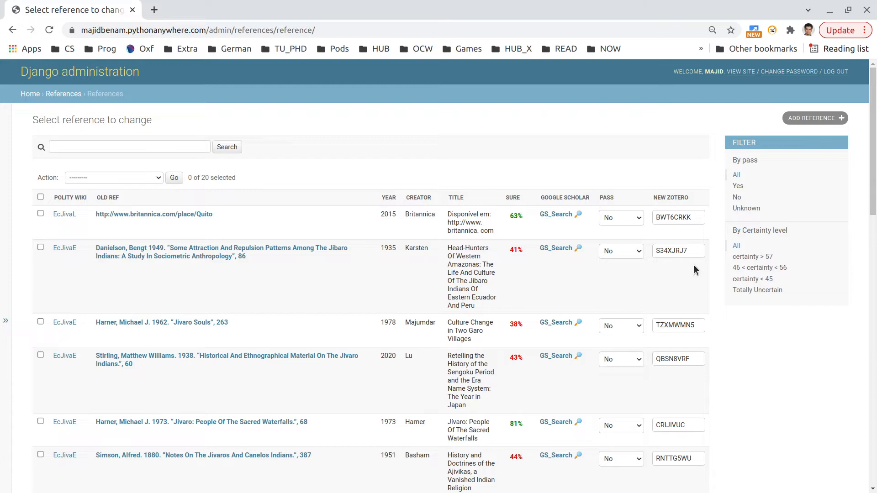
{"action": "key", "text": "ctrl+minus"}
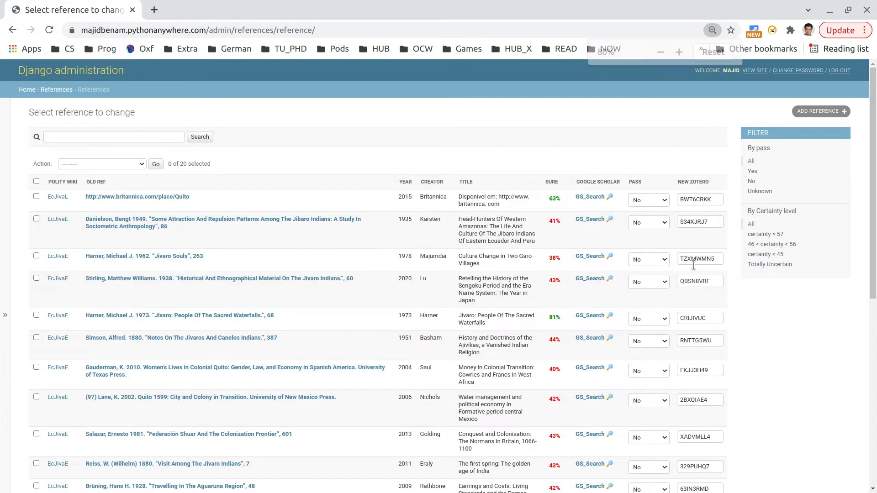
{"action": "key", "text": "ctrl+plus"}
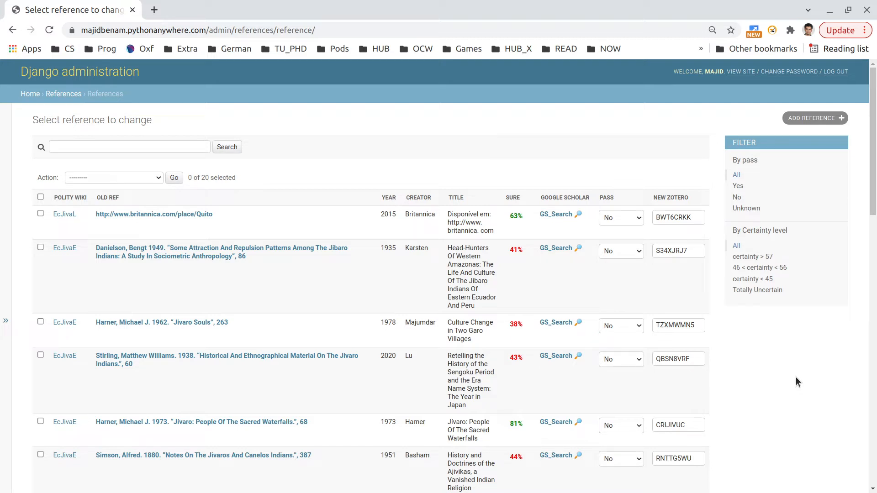
Filter the references by the Totally Uncertain certainty level, and return the filter to All.
{"action": "left_click", "coordinate": [761, 295]}
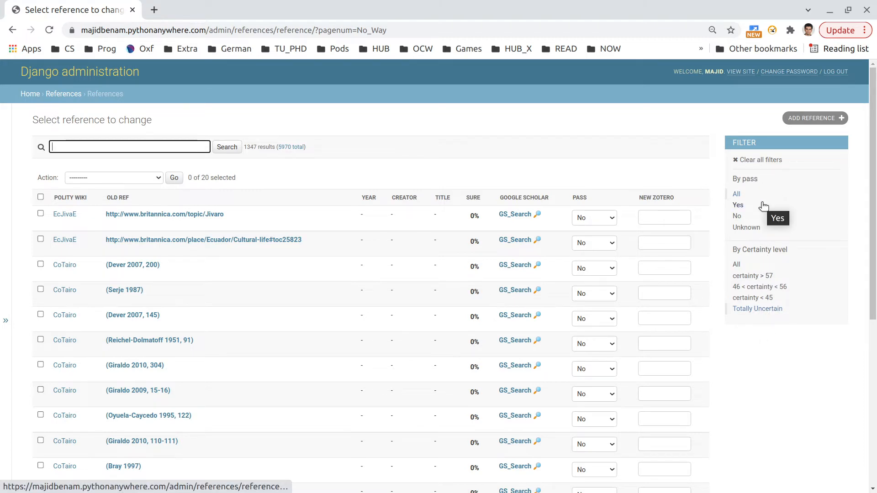
{"action": "left_click", "coordinate": [738, 267]}
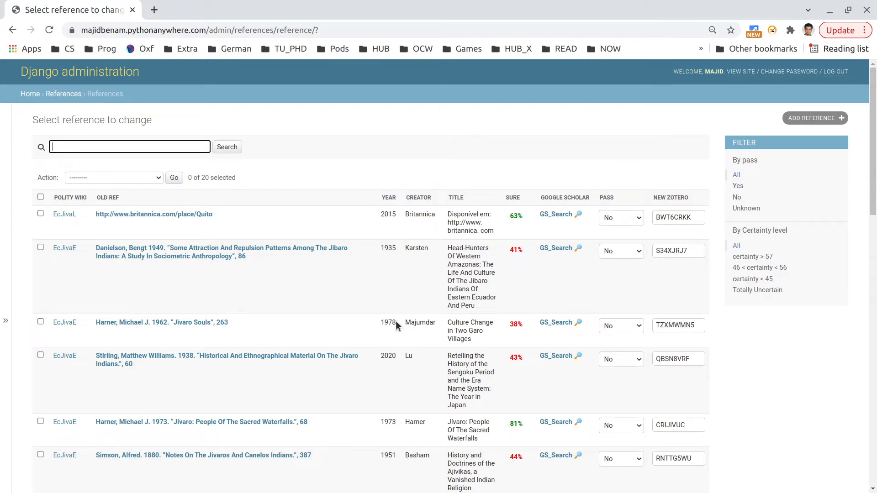
View the EcJivaE polity wiki page linked from the "Jívaro: People Of The Sacred Waterfalls" reference and return to the references list.
{"action": "scroll", "coordinate": [396, 321], "scroll_direction": "down", "scroll_amount": 4}
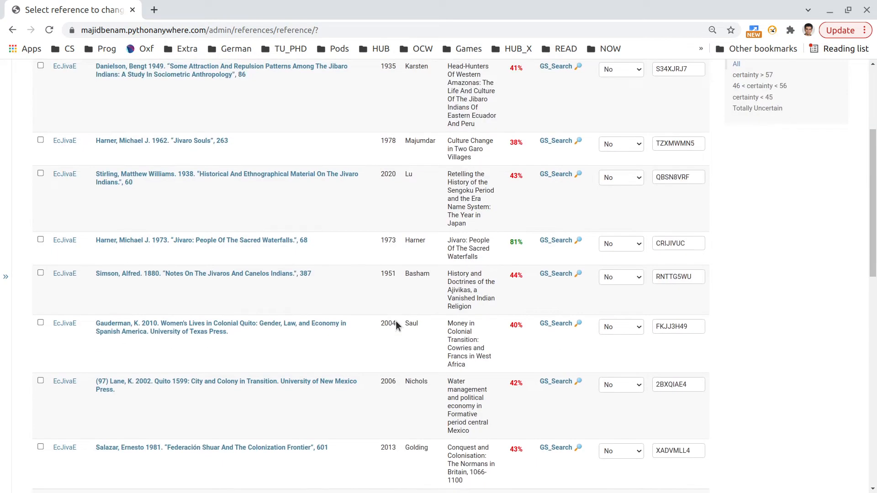
{"action": "left_click", "coordinate": [65, 244]}
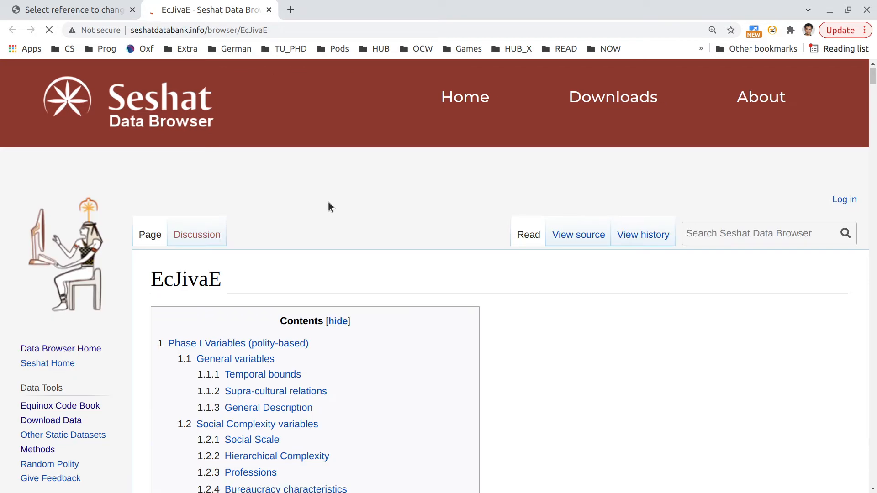
{"action": "scroll", "coordinate": [448, 227], "scroll_direction": "down", "scroll_amount": 5}
{"action": "scroll", "coordinate": [448, 227], "scroll_direction": "down", "scroll_amount": 5}
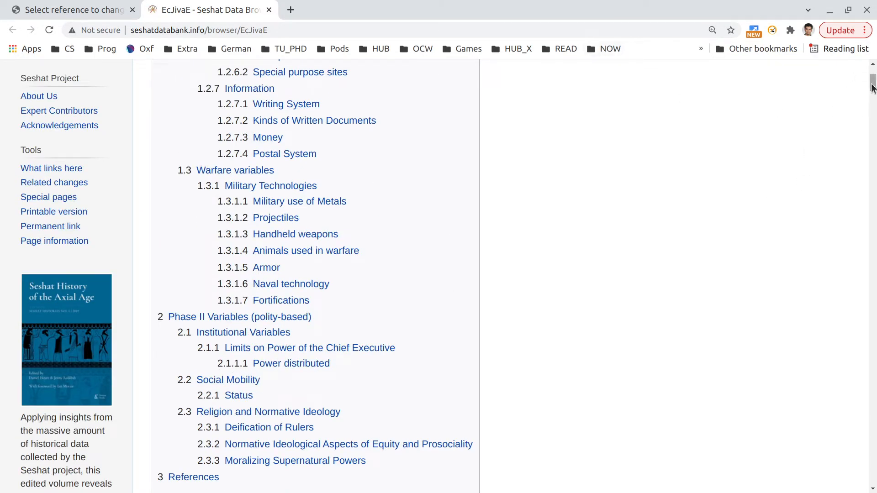
{"action": "left_click", "coordinate": [100, 18]}
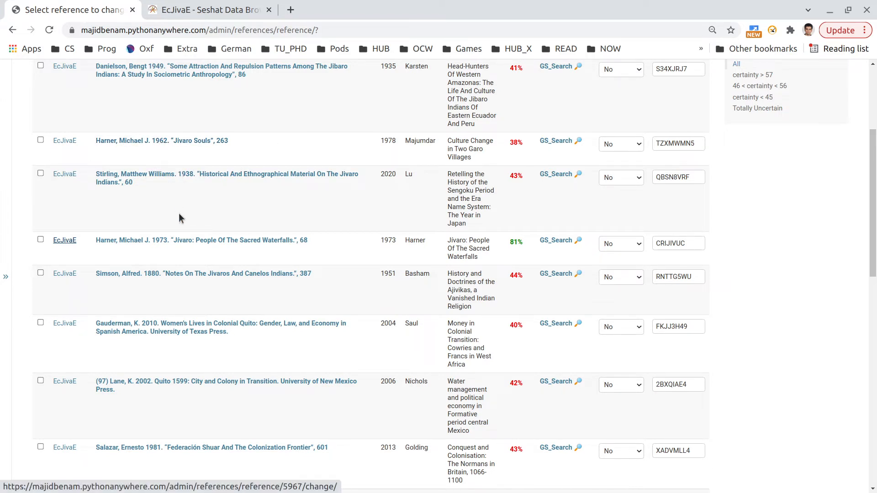
View the change form of the "Jívaro: People Of The Sacred Waterfalls" reference and return to the list without editing.
{"action": "left_click", "coordinate": [189, 245]}
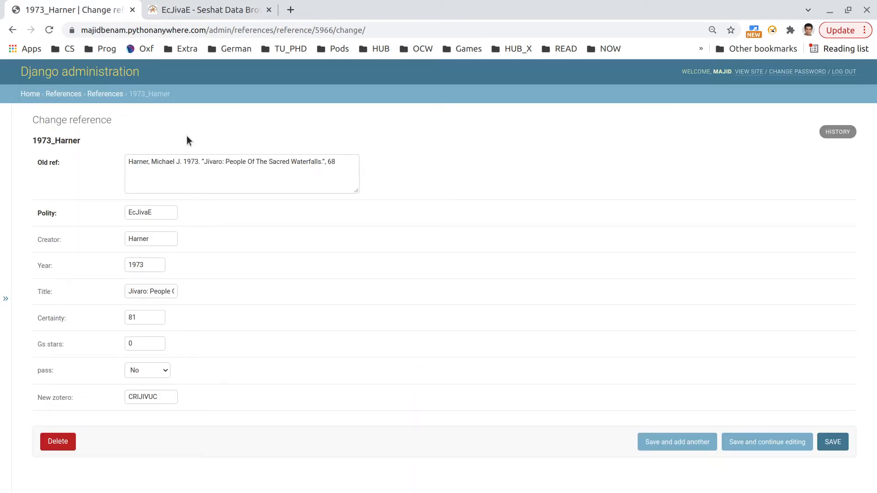
{"action": "left_click", "coordinate": [11, 31]}
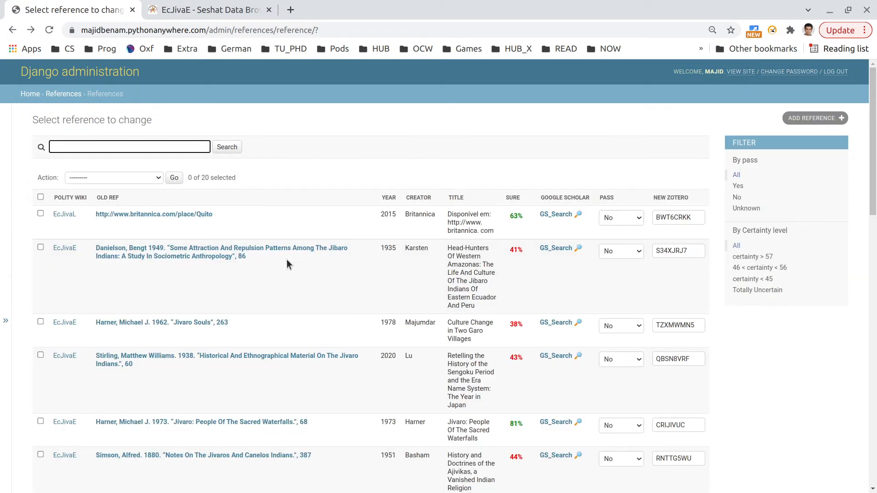
Set the pass value of the "Jívaro: People Of The Sacred Waterfalls" reference to Yes.
{"action": "scroll", "coordinate": [284, 297], "scroll_direction": "down", "scroll_amount": 4}
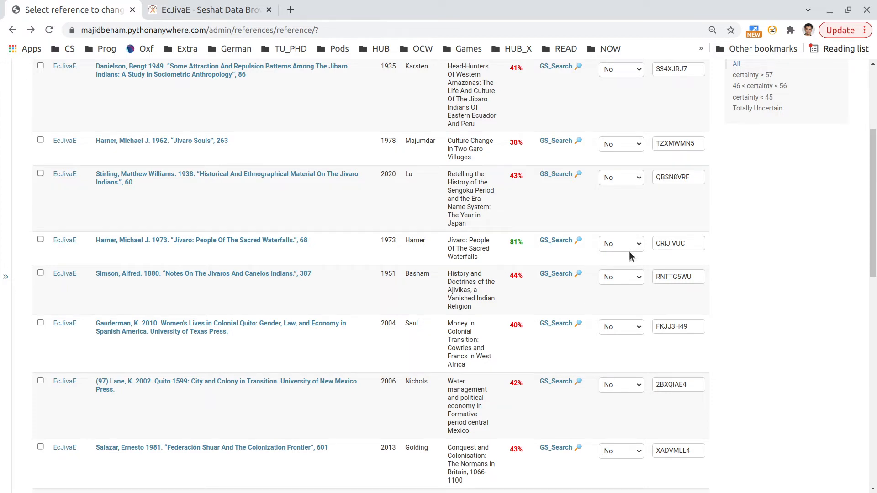
{"action": "scroll", "coordinate": [618, 253], "scroll_direction": "up", "scroll_amount": 4}
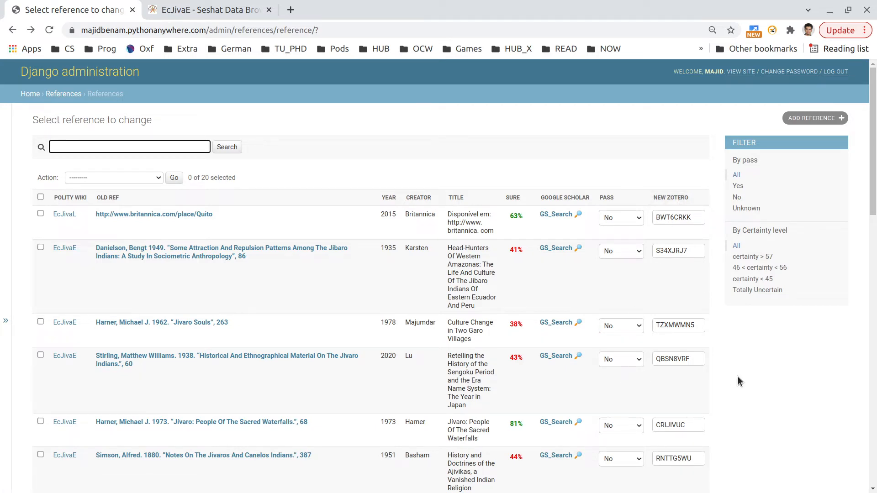
{"action": "scroll", "coordinate": [737, 377], "scroll_direction": "down", "scroll_amount": 3}
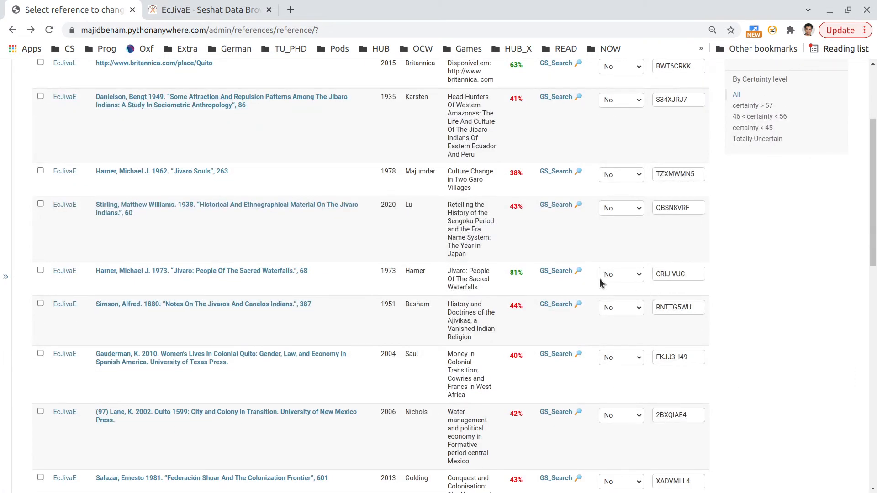
{"action": "left_click", "coordinate": [637, 275]}
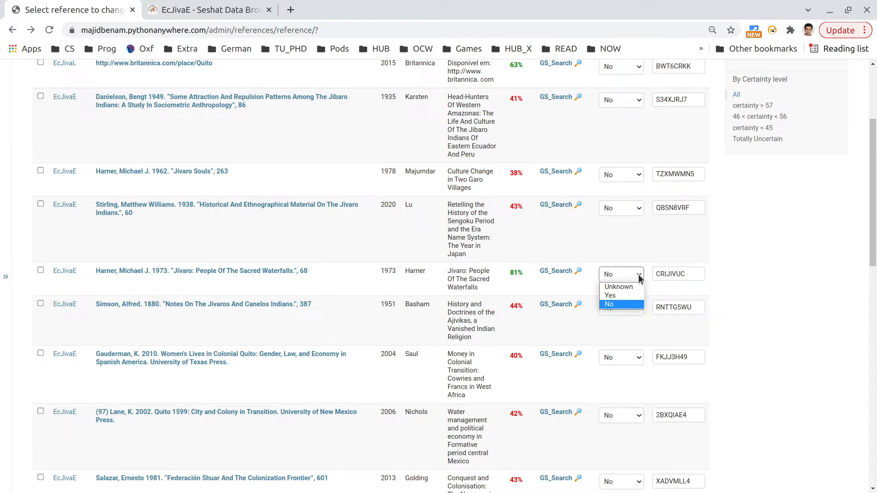
{"action": "left_click", "coordinate": [627, 298]}
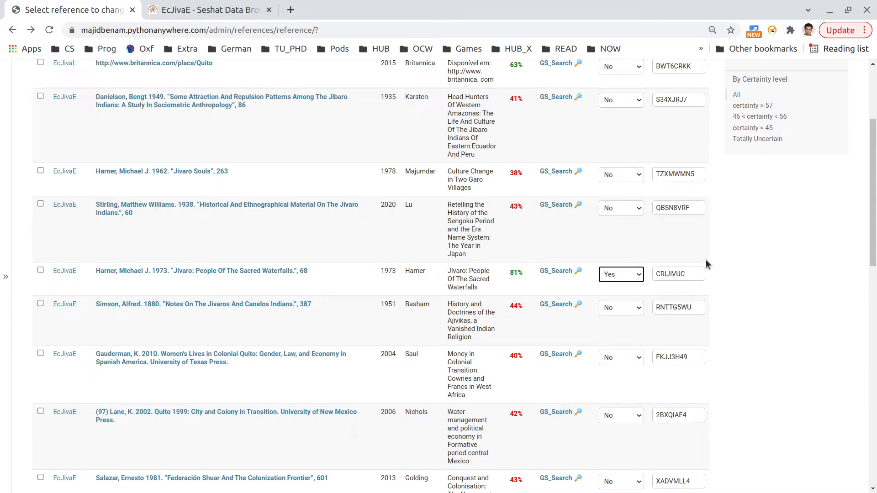
{"action": "scroll", "coordinate": [708, 268], "scroll_direction": "down", "scroll_amount": 13}
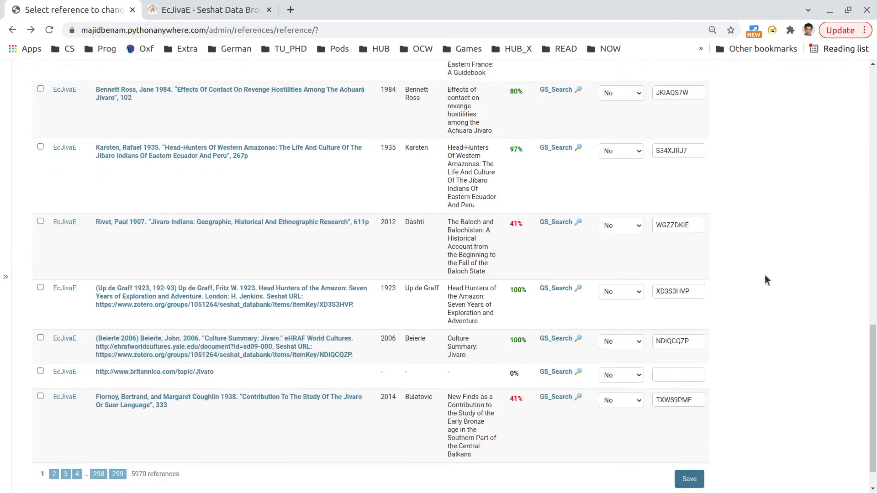
{"action": "scroll", "coordinate": [765, 275], "scroll_direction": "down", "scroll_amount": 1}
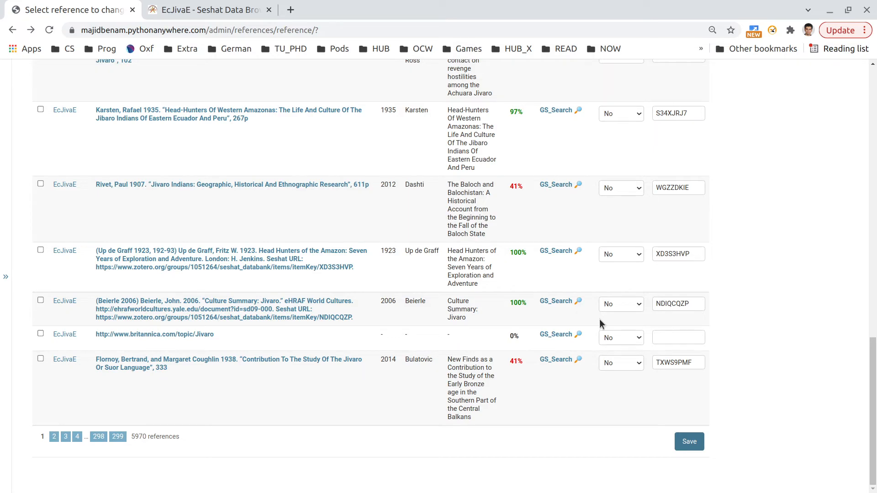
{"action": "scroll", "coordinate": [543, 369], "scroll_direction": "up", "scroll_amount": 15}
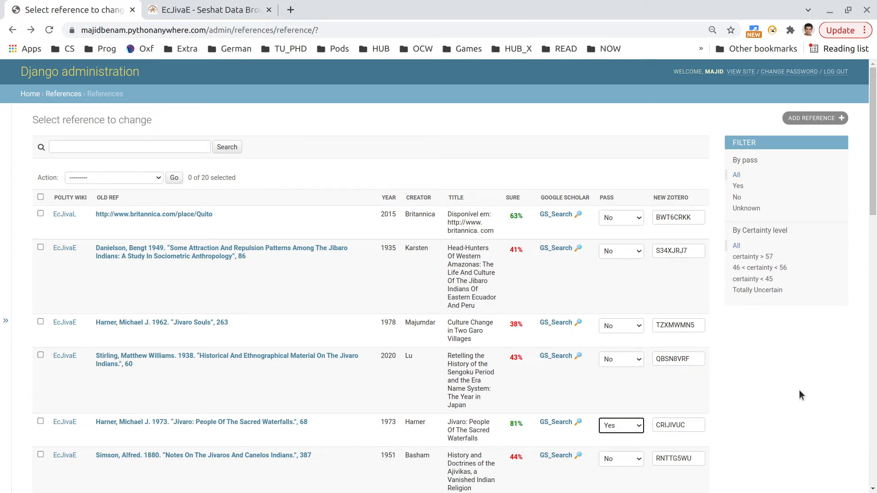
For the 1880 reference "Notes On The Jivaros And Canelos Indians", set pass to Yes and New Zotero to trreddds.
{"action": "scroll", "coordinate": [799, 390], "scroll_direction": "down", "scroll_amount": 3}
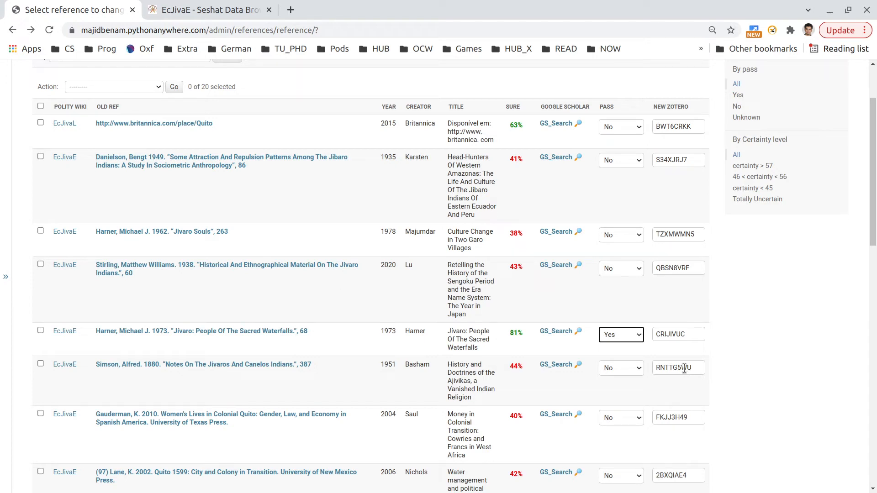
{"action": "double_click", "coordinate": [686, 369]}
{"action": "left_click", "coordinate": [752, 368]}
{"action": "double_click", "coordinate": [693, 369]}
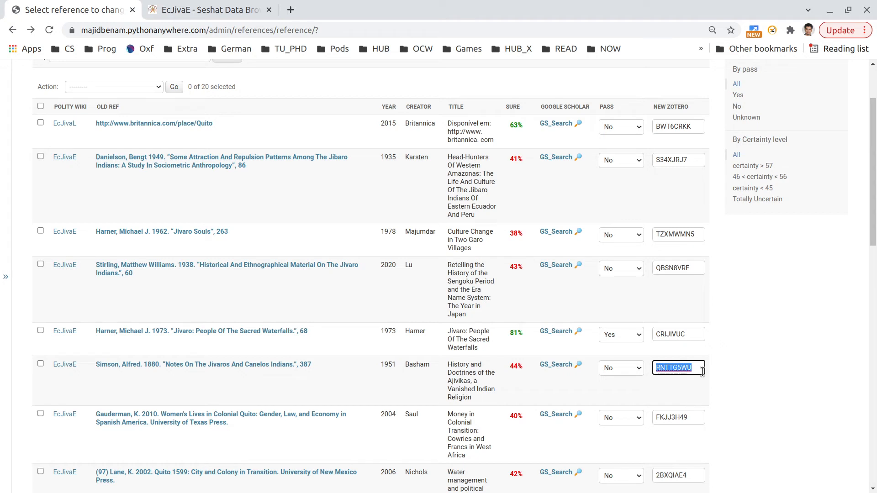
{"action": "left_click", "coordinate": [635, 371]}
{"action": "left_click", "coordinate": [625, 387]}
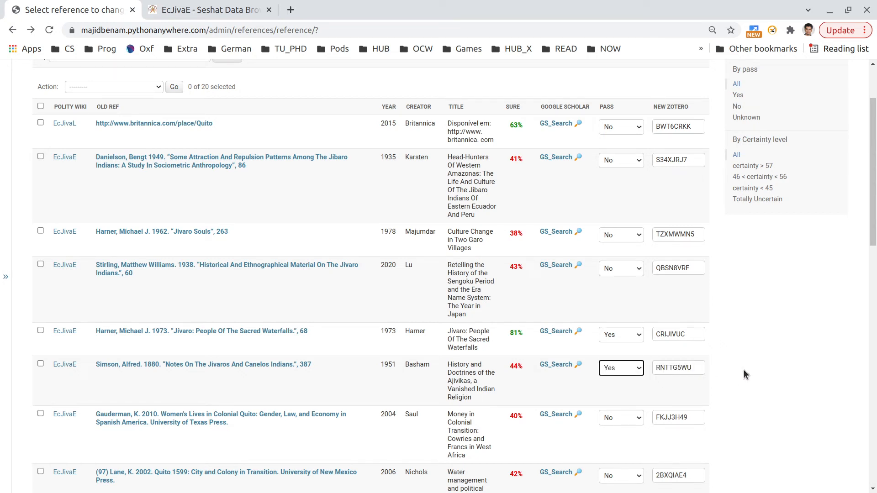
{"action": "double_click", "coordinate": [687, 368]}
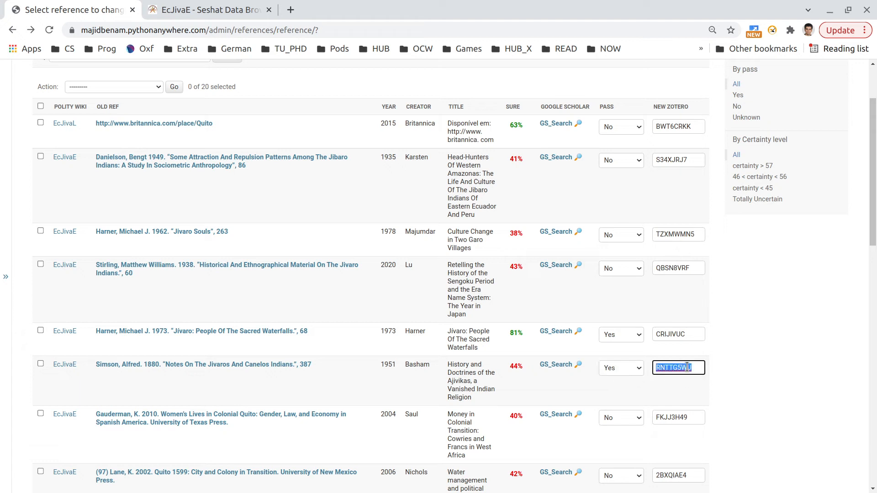
{"action": "type", "text": "trreddds"}
{"action": "scroll", "coordinate": [799, 424], "scroll_direction": "down", "scroll_amount": 8}
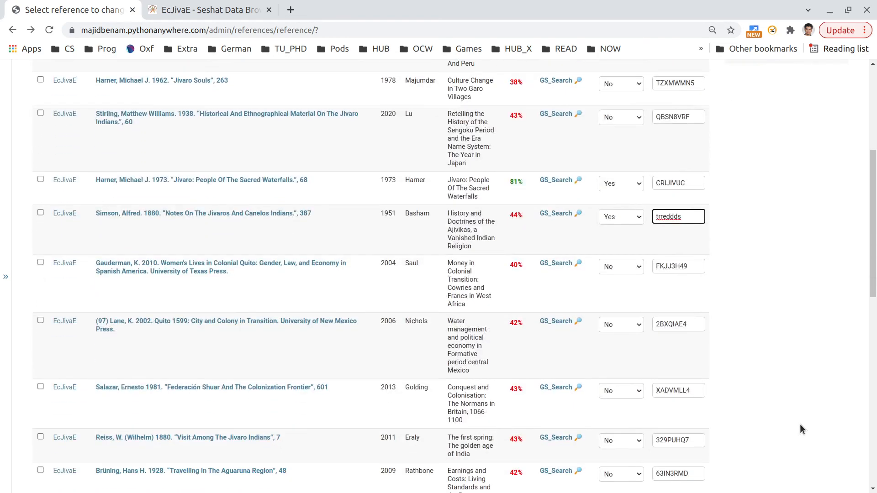
Search the references for the polity AfDurrn.
{"action": "scroll", "coordinate": [799, 429], "scroll_direction": "up", "scroll_amount": 10}
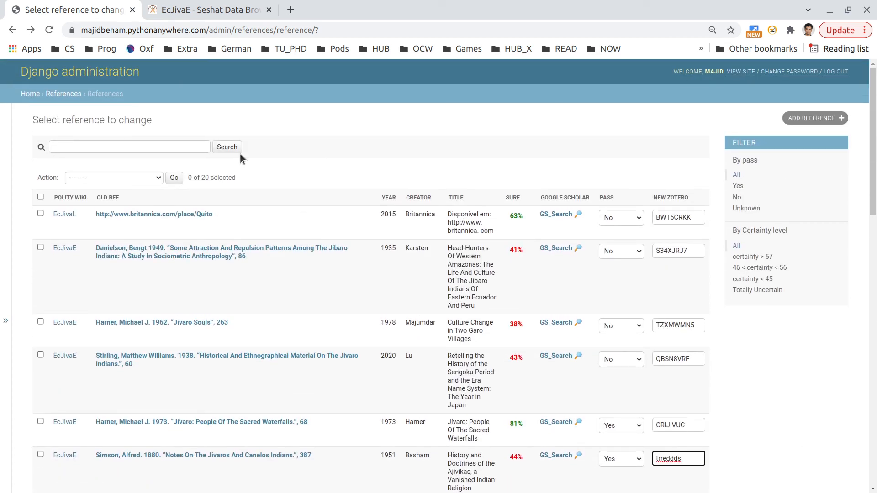
{"action": "left_click", "coordinate": [104, 145]}
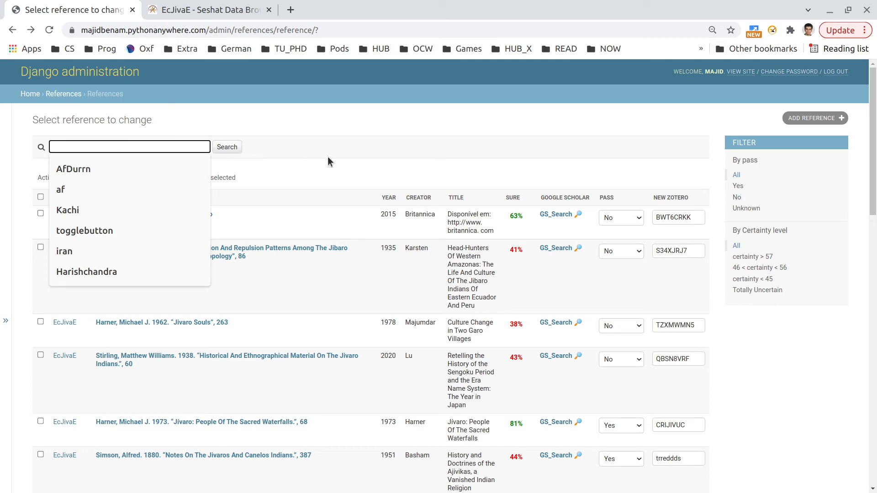
{"action": "left_click", "coordinate": [135, 173]}
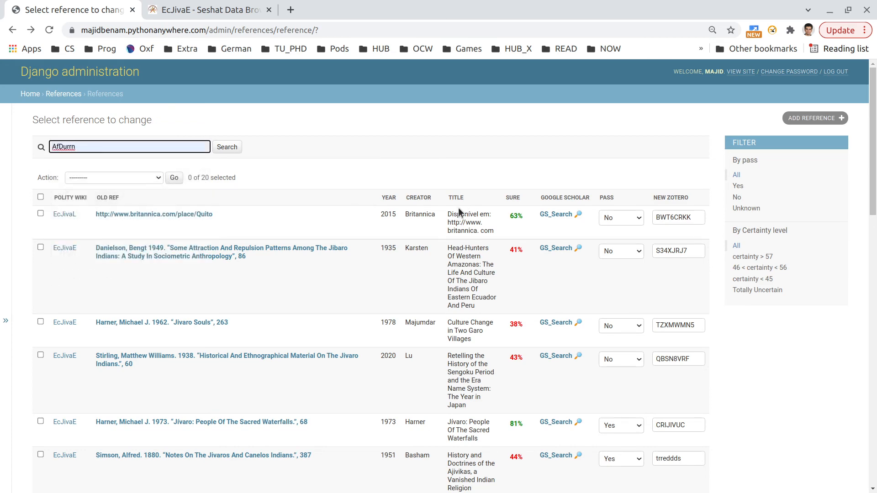
{"action": "left_click", "coordinate": [234, 148]}
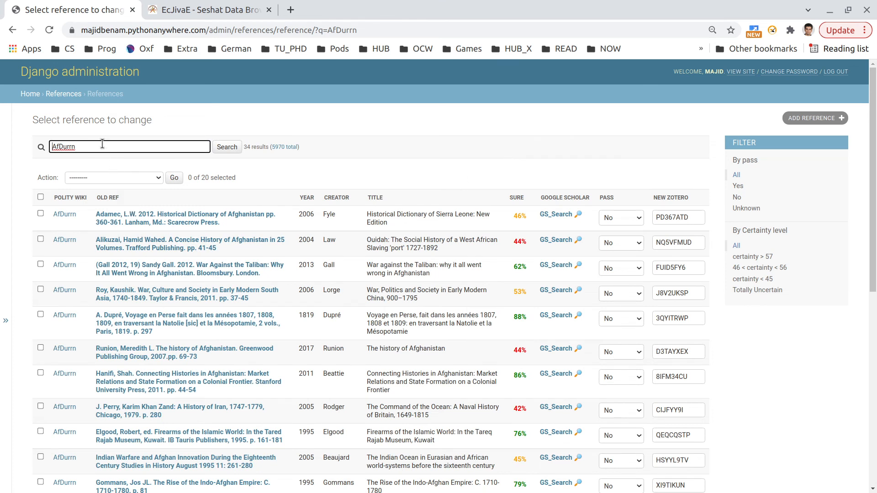
{"action": "double_click", "coordinate": [69, 197]}
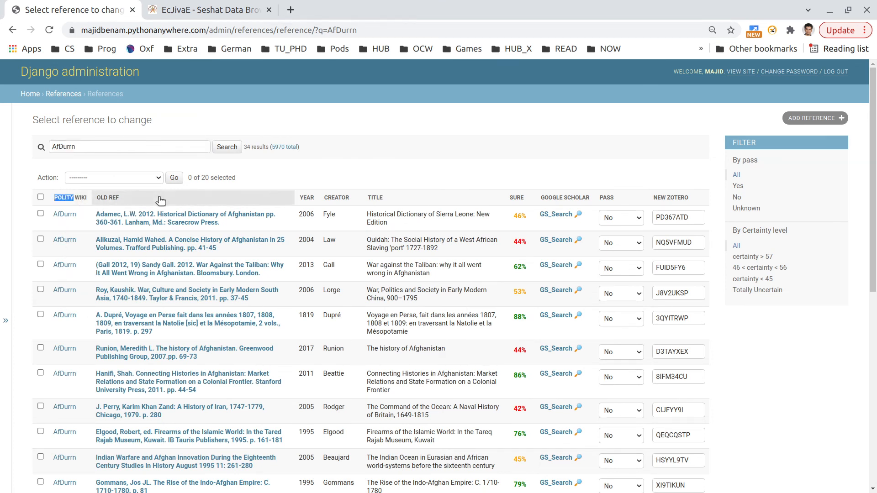
{"action": "left_click", "coordinate": [375, 156]}
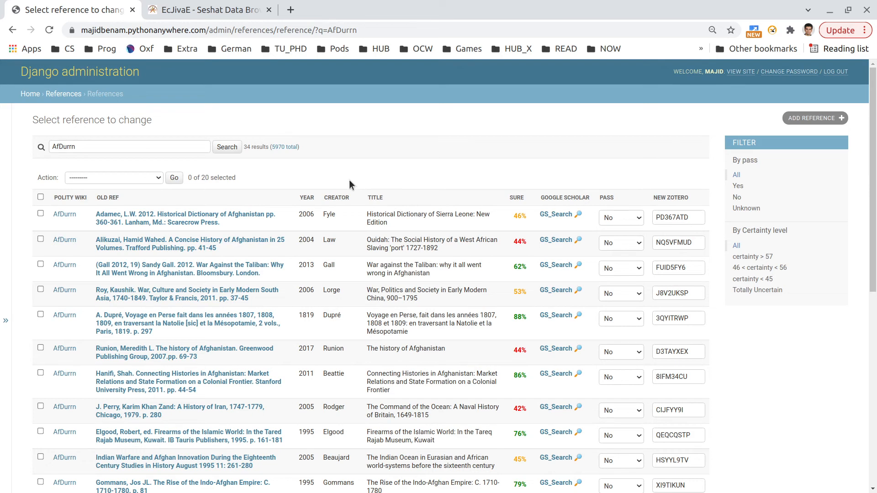
Sort the AfDurrn references by year in descending order, and add title in ascending order as the primary sort.
{"action": "left_click", "coordinate": [307, 199]}
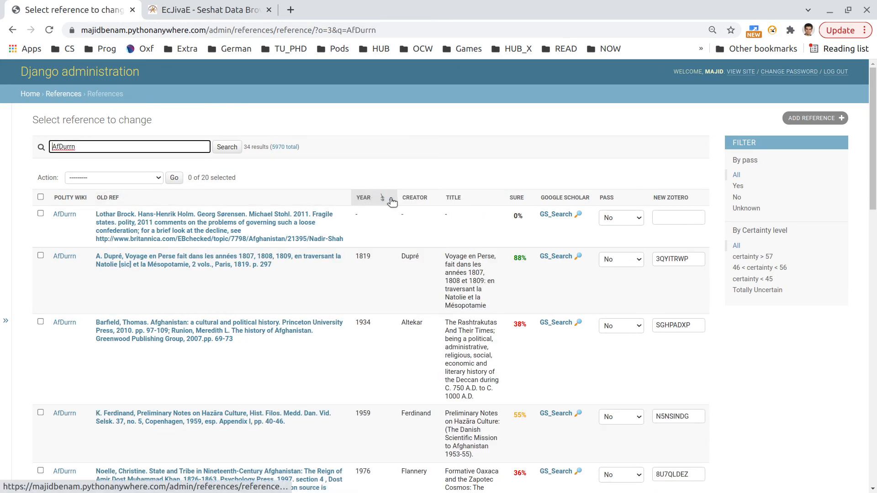
{"action": "left_click", "coordinate": [392, 201]}
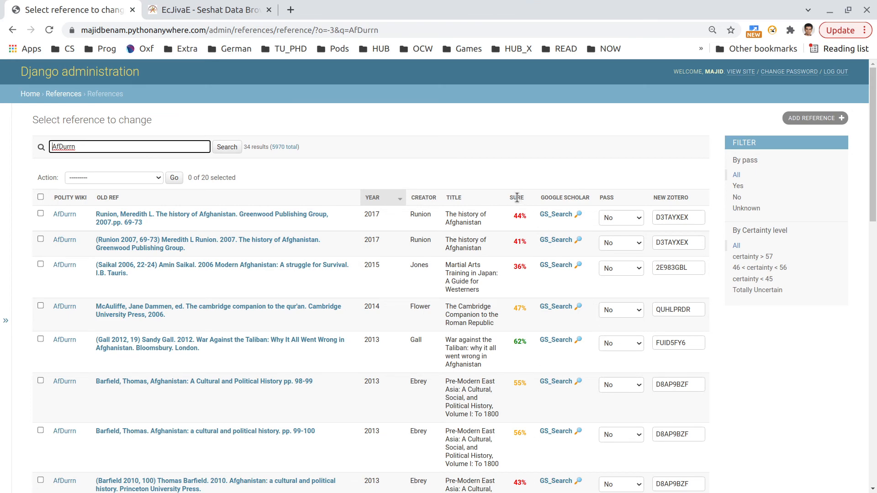
{"action": "left_click", "coordinate": [459, 204]}
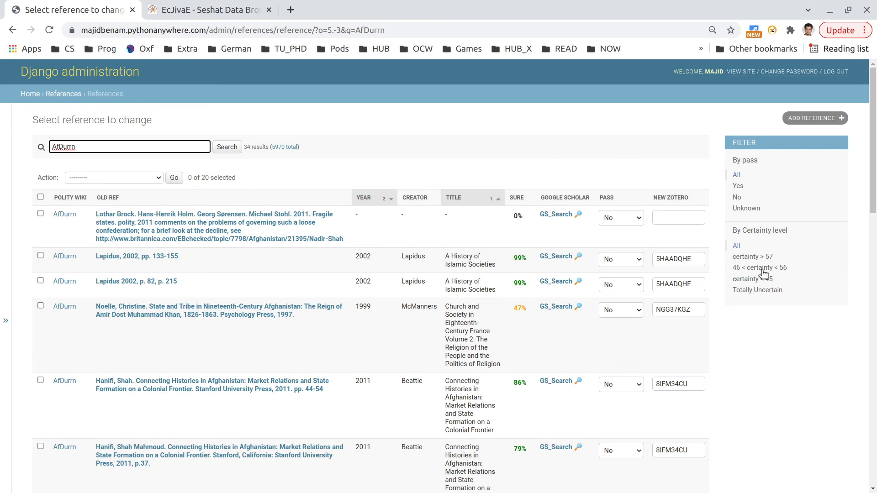
Filter the AfDurrn references by pass Yes, and switch the pass filter to No.
{"action": "left_click", "coordinate": [738, 188]}
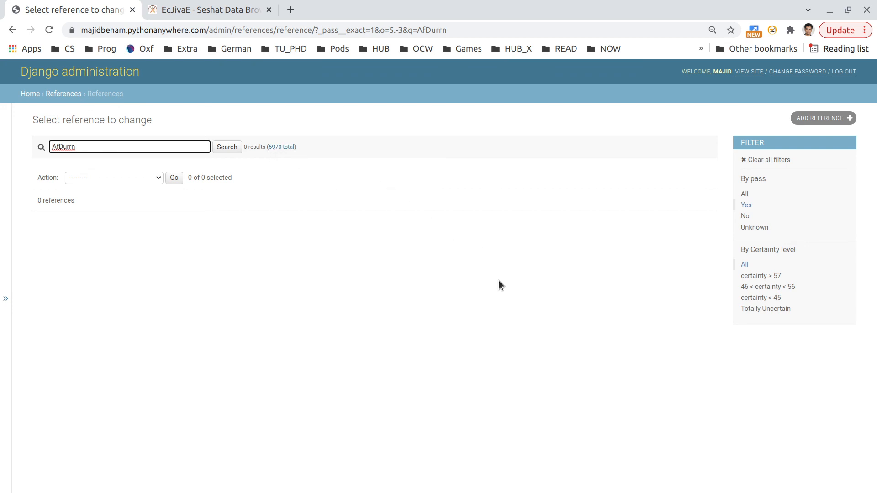
{"action": "left_click", "coordinate": [746, 219]}
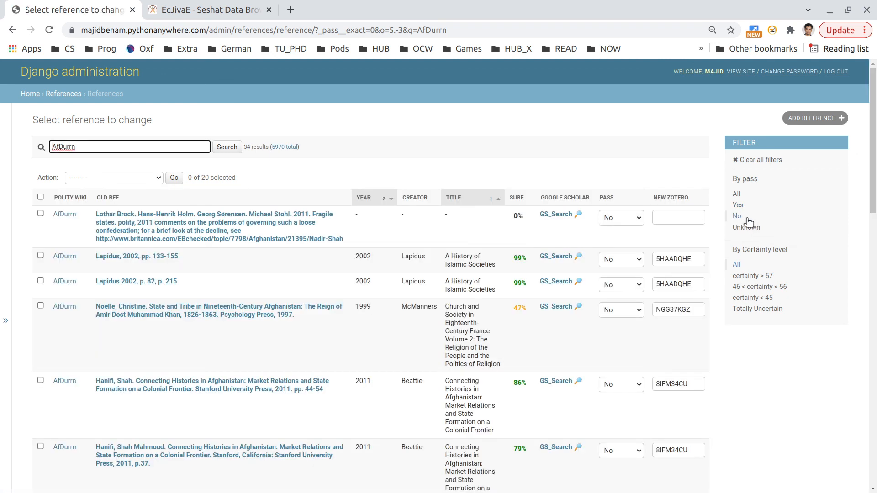